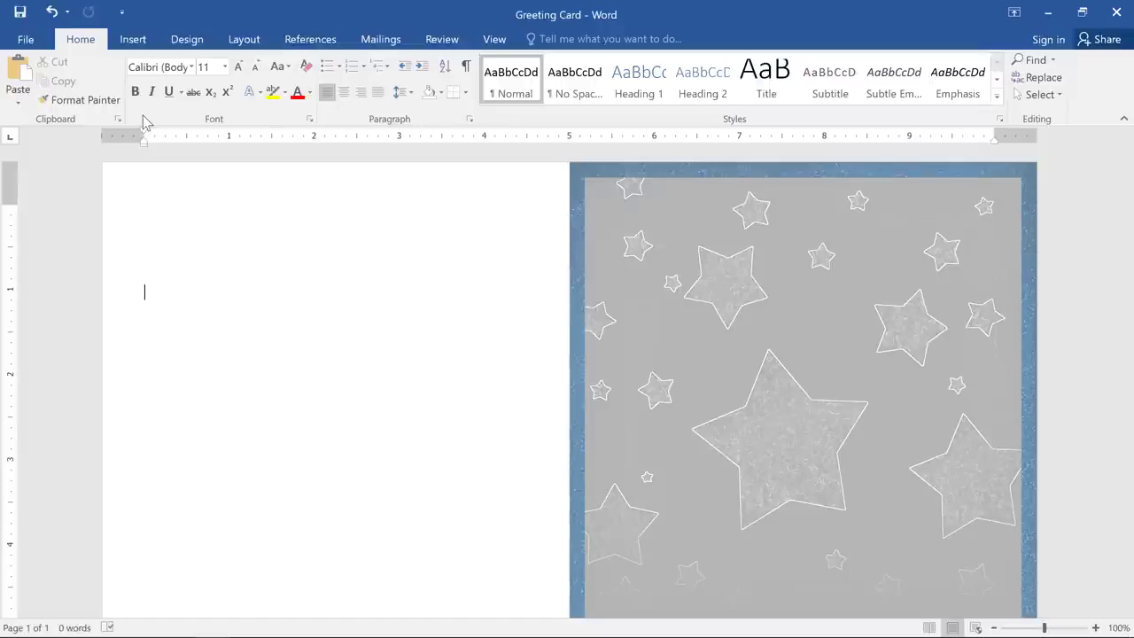
Draw an Up Ribbon banner, about 0.9" by 4.37", across the card's middle.
{"action": "left_click", "coordinate": [133, 39]}
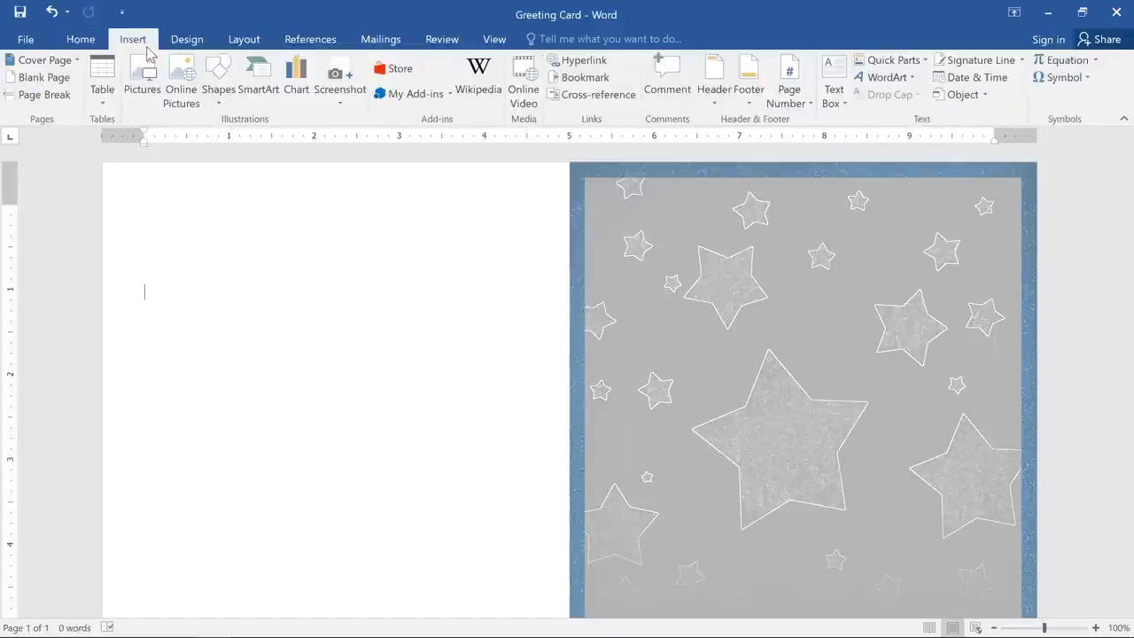
{"action": "left_click", "coordinate": [213, 62]}
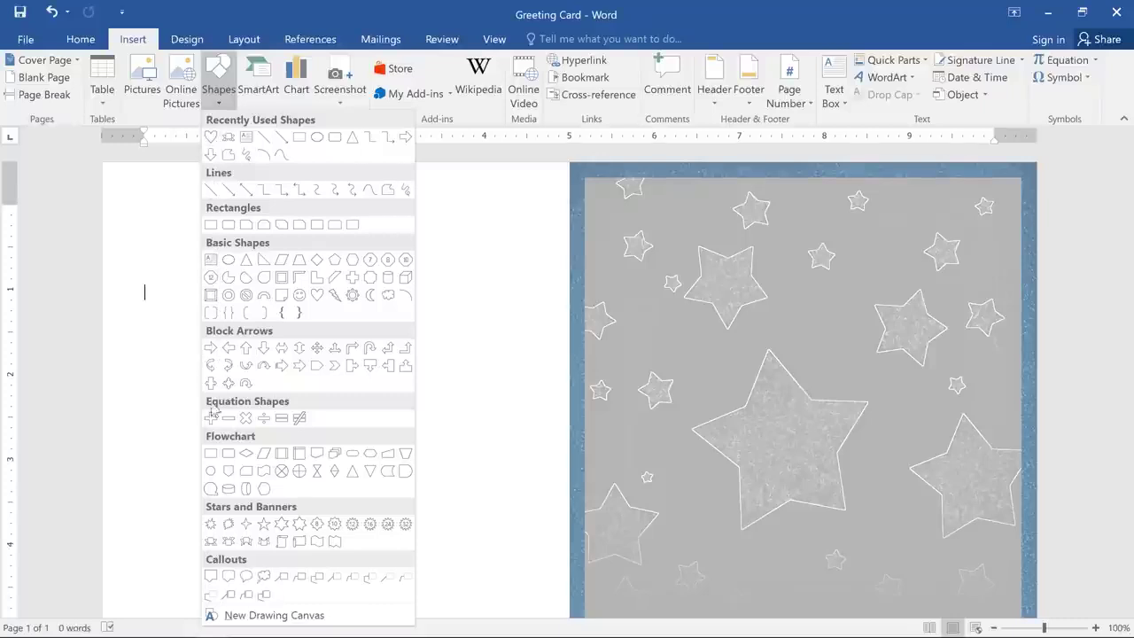
{"action": "left_click", "coordinate": [210, 541]}
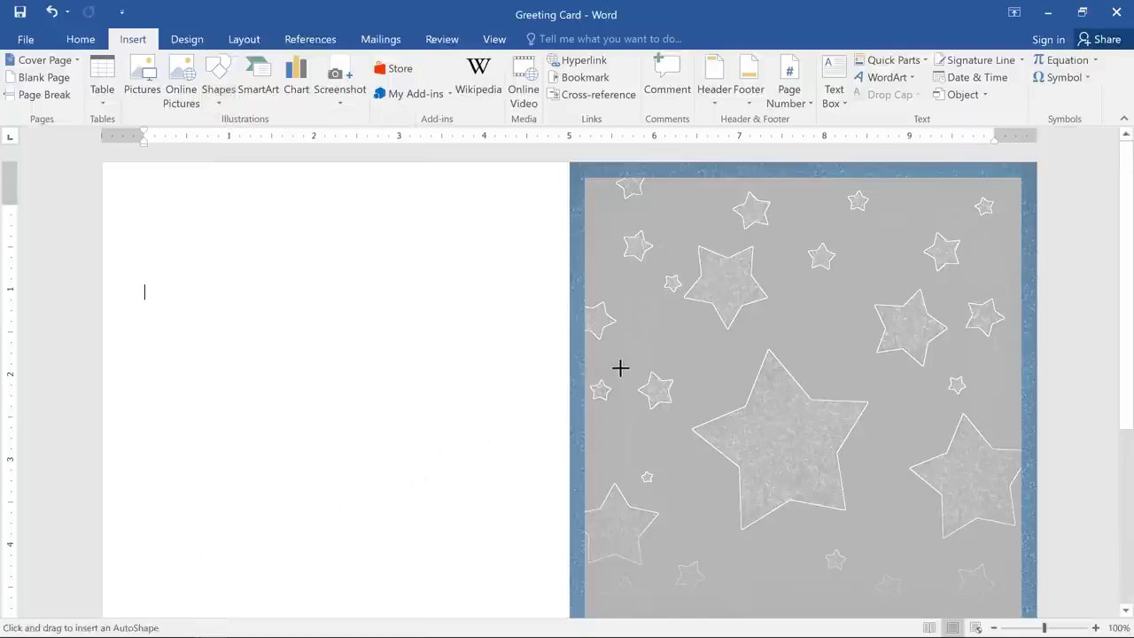
{"action": "left_click_drag", "start_coordinate": [617, 373], "coordinate": [990, 451]}
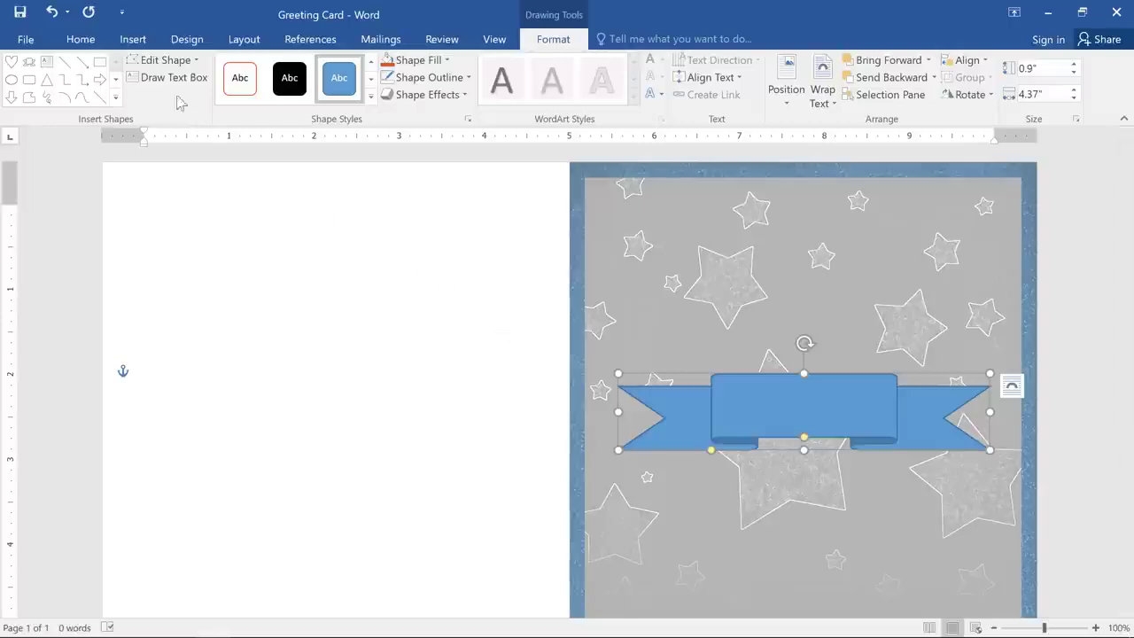
Draw a Heart shape, about 2.07" by 1.99", over the ribbon's centre.
{"action": "left_click", "coordinate": [154, 44]}
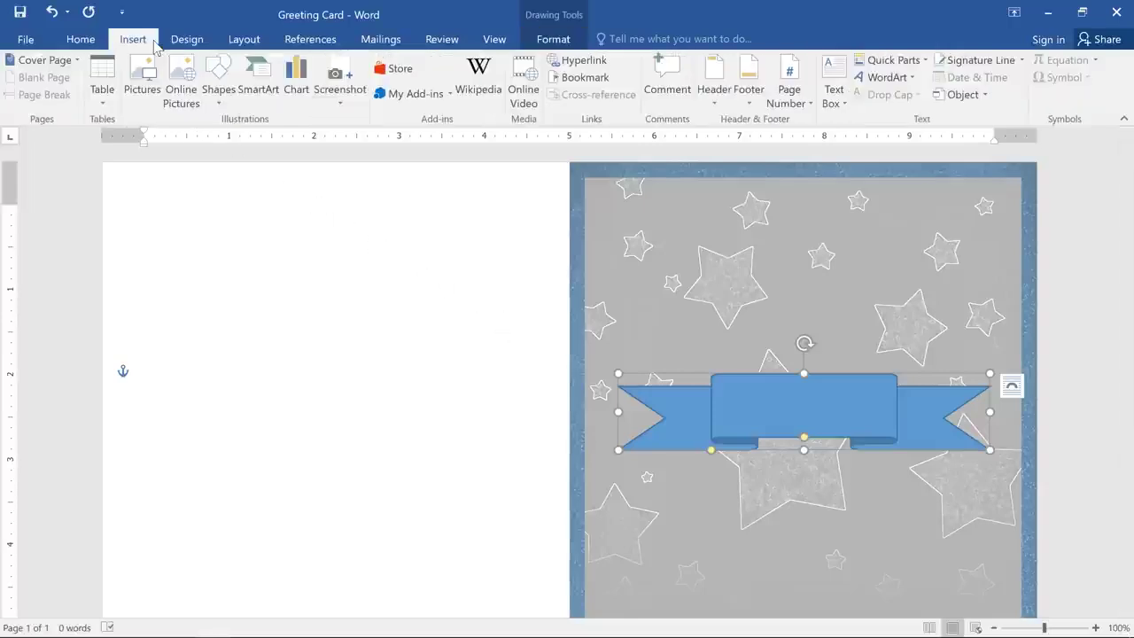
{"action": "left_click", "coordinate": [219, 71]}
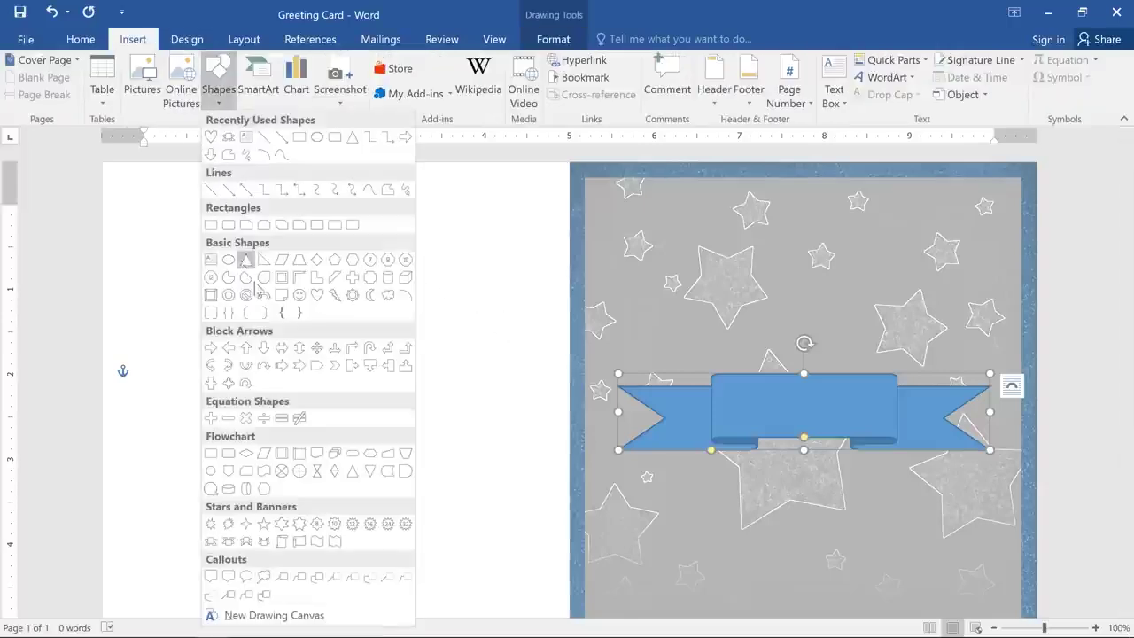
{"action": "left_click", "coordinate": [316, 296]}
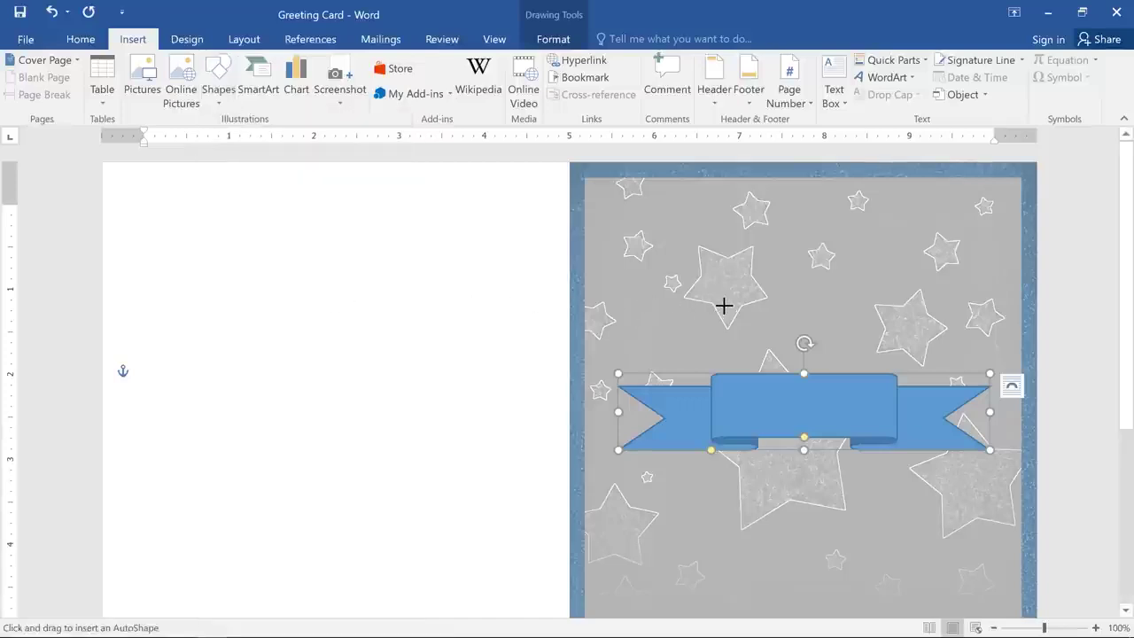
{"action": "mouse_move", "coordinate": [714, 290]}
{"action": "left_mouse_down"}
{"action": "mouse_move", "coordinate": [736, 331]}
{"action": "mouse_move", "coordinate": [800, 384]}
{"action": "mouse_move", "coordinate": [863, 410]}
{"action": "mouse_move", "coordinate": [883, 466]}
{"action": "left_mouse_up"}
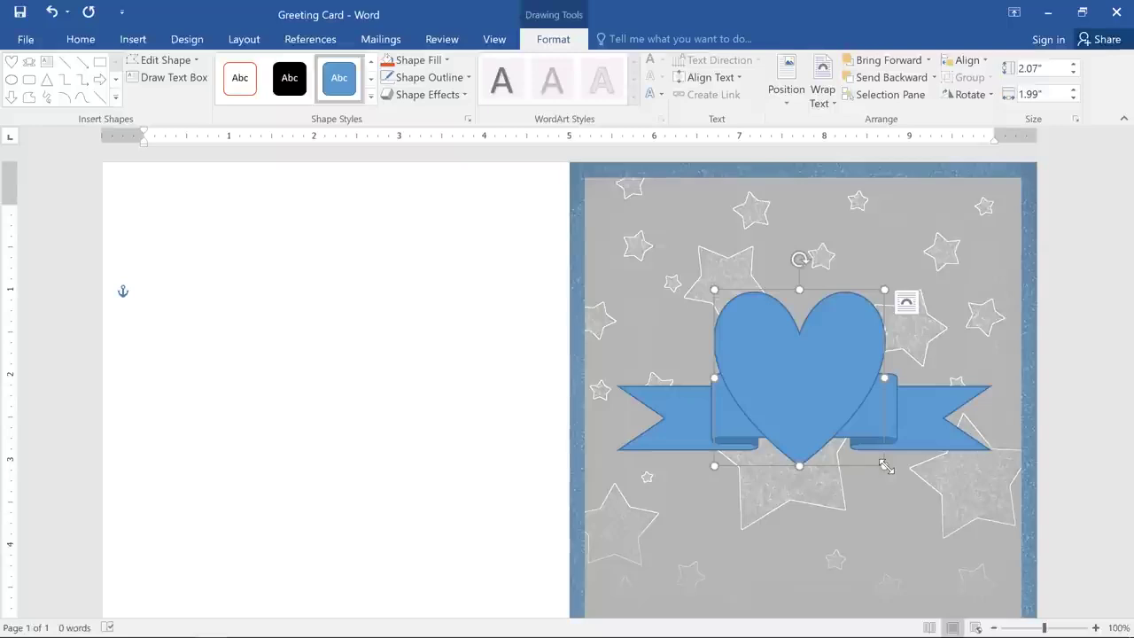
Send the heart backward one layer so the ribbon overlaps it.
{"action": "right_click", "coordinate": [873, 315]}
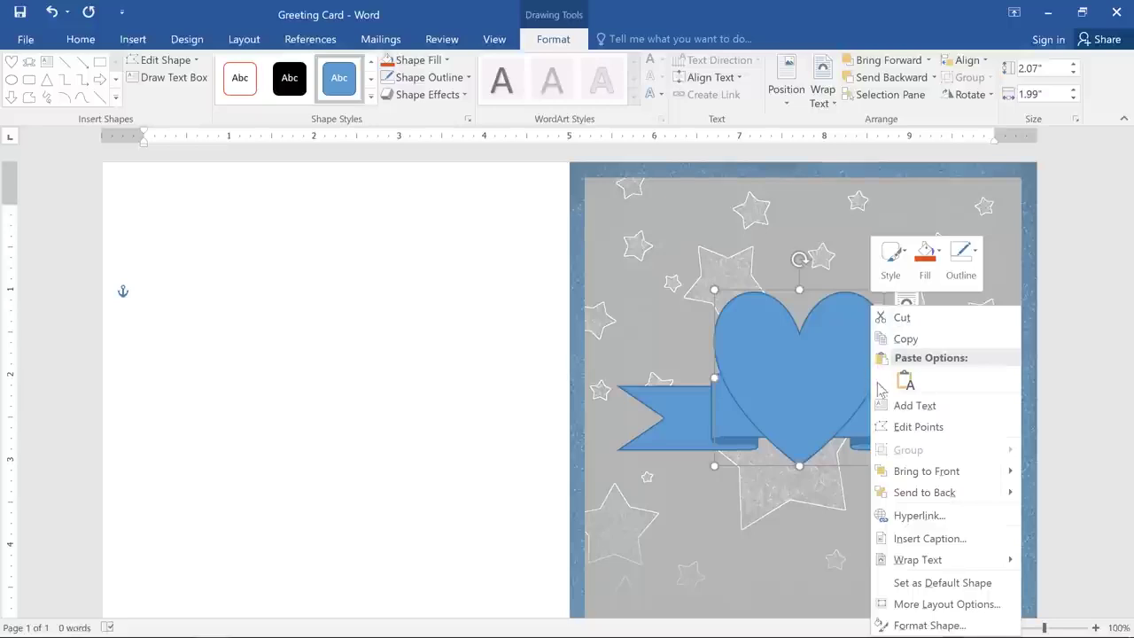
{"action": "mouse_move", "coordinate": [881, 494]}
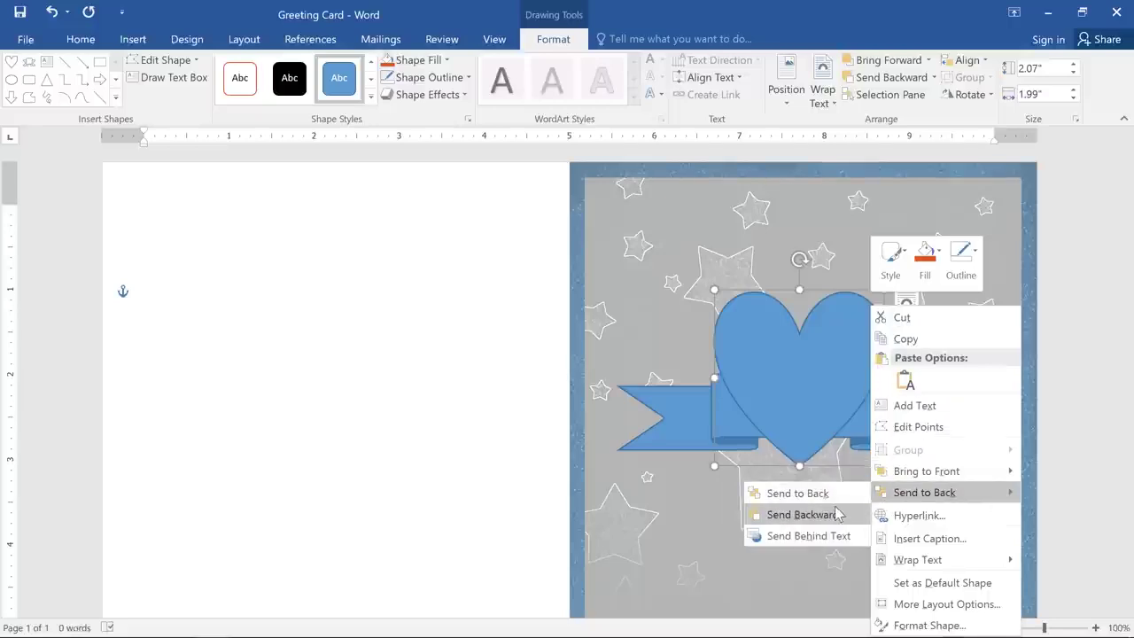
{"action": "left_click", "coordinate": [802, 515]}
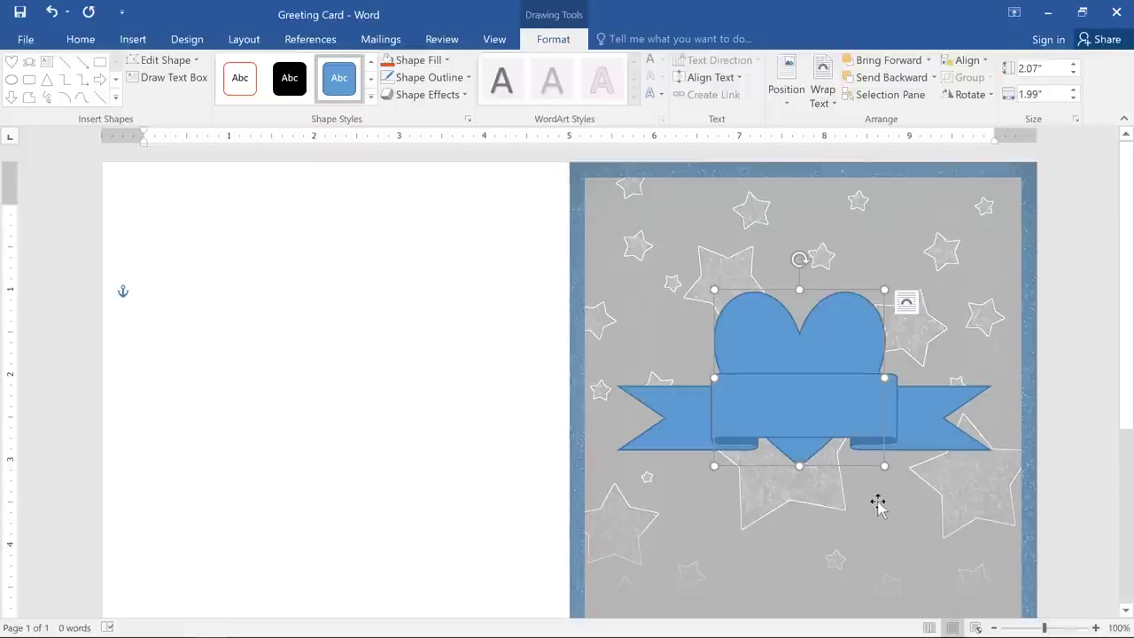
Resize the ribbon banner to 0.61" tall by 4.57" wide.
{"action": "left_click", "coordinate": [931, 439]}
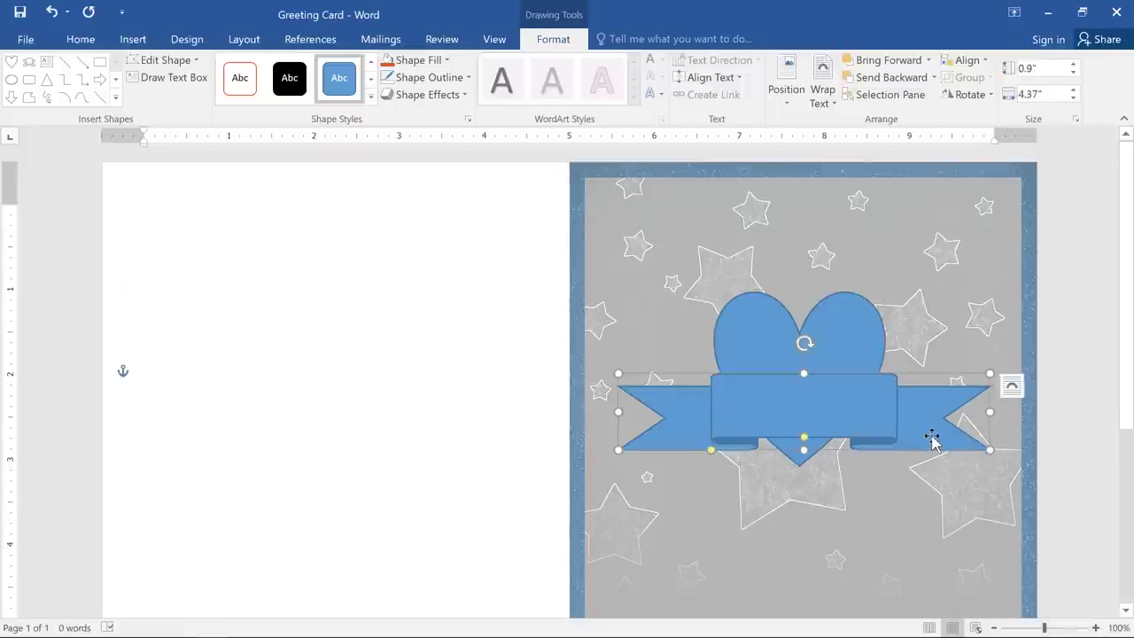
{"action": "left_click_drag", "start_coordinate": [804, 449], "coordinate": [800, 444]}
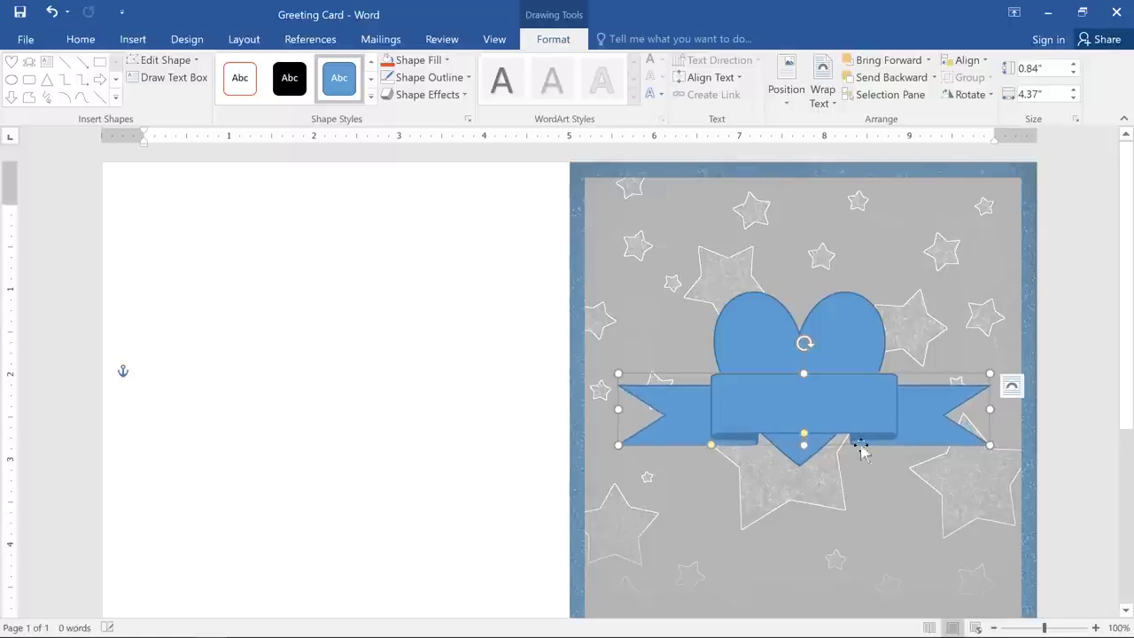
{"action": "left_click_drag", "start_coordinate": [990, 446], "coordinate": [1006, 425]}
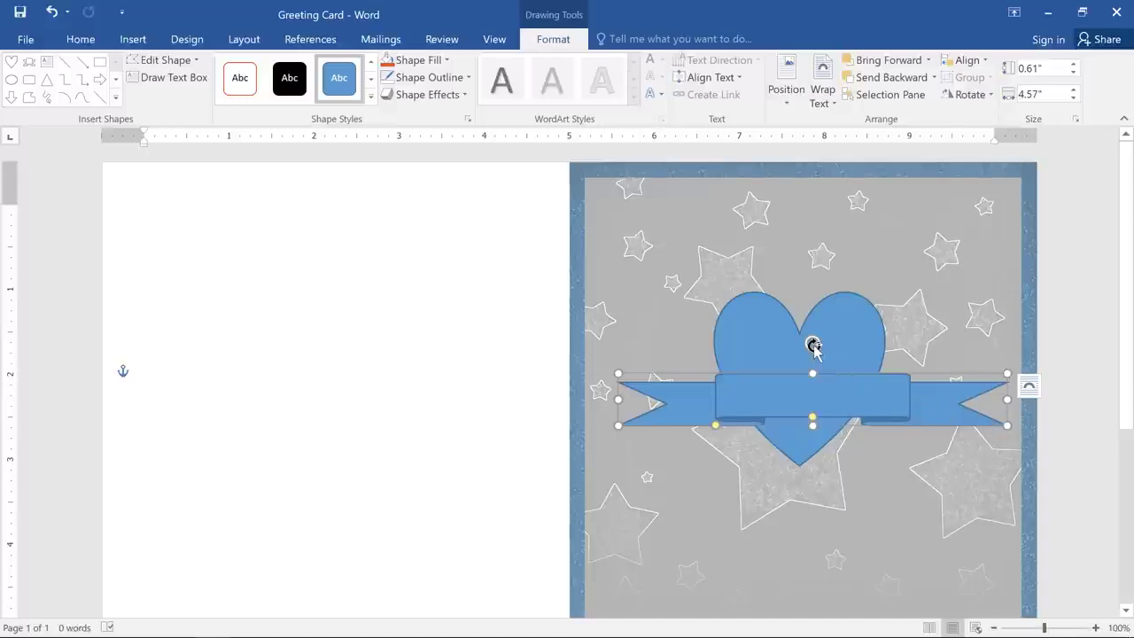
Tilt the banner rising to the right, nudge it up, and widen its centre section.
{"action": "mouse_move", "coordinate": [813, 345]}
{"action": "left_mouse_down"}
{"action": "mouse_move", "coordinate": [831, 358]}
{"action": "mouse_move", "coordinate": [806, 350]}
{"action": "left_mouse_up"}
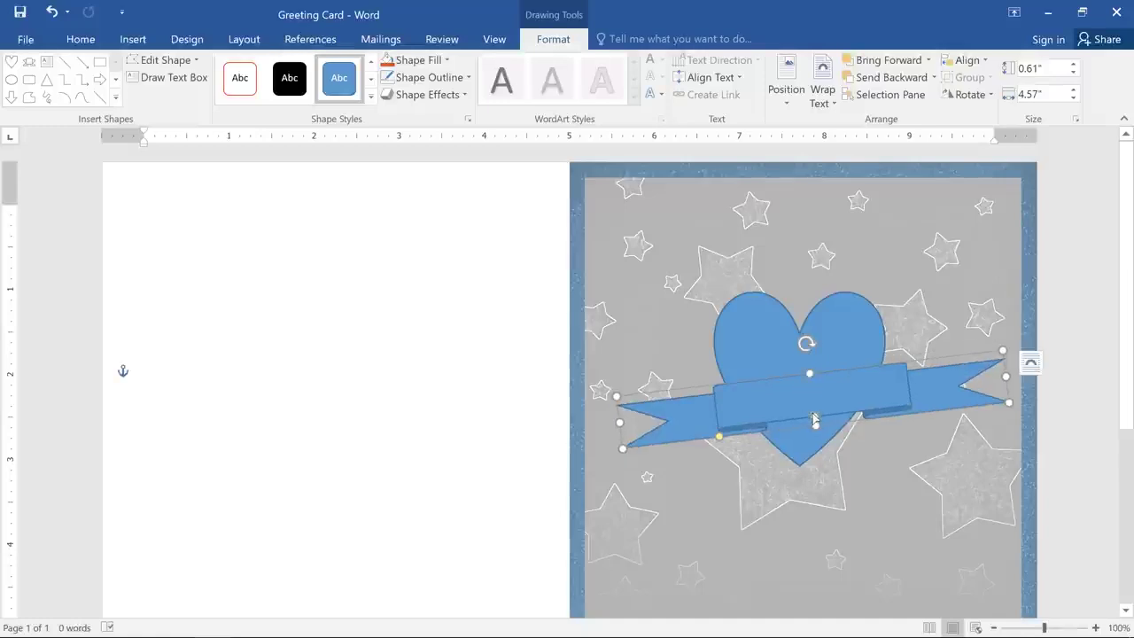
{"action": "left_click_drag", "start_coordinate": [813, 417], "coordinate": [809, 399]}
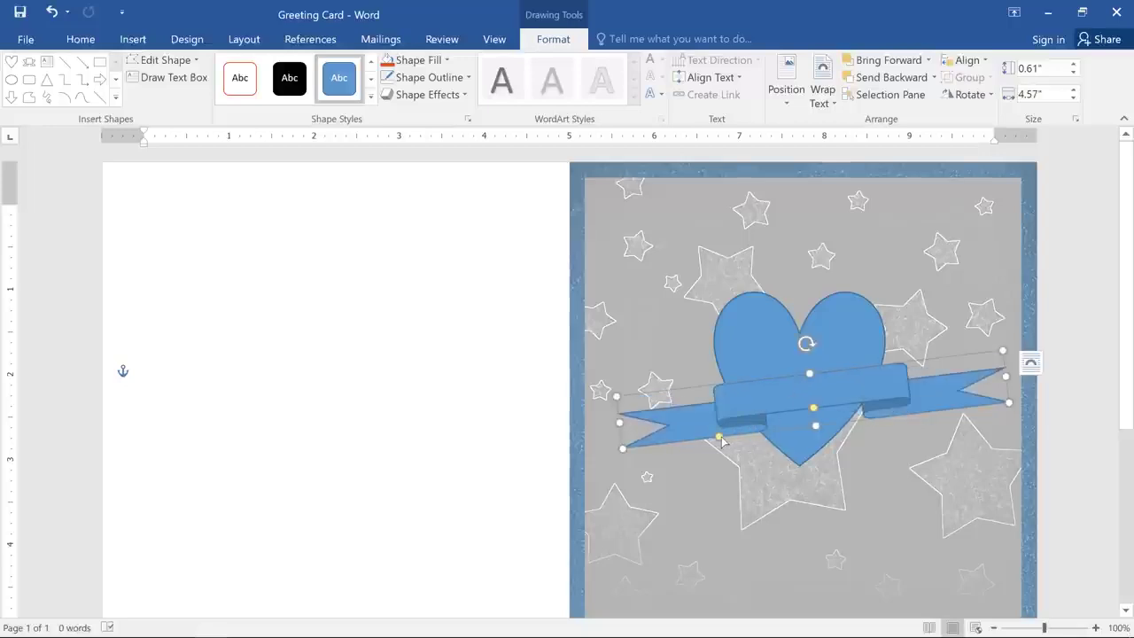
{"action": "left_click_drag", "start_coordinate": [719, 437], "coordinate": [671, 444]}
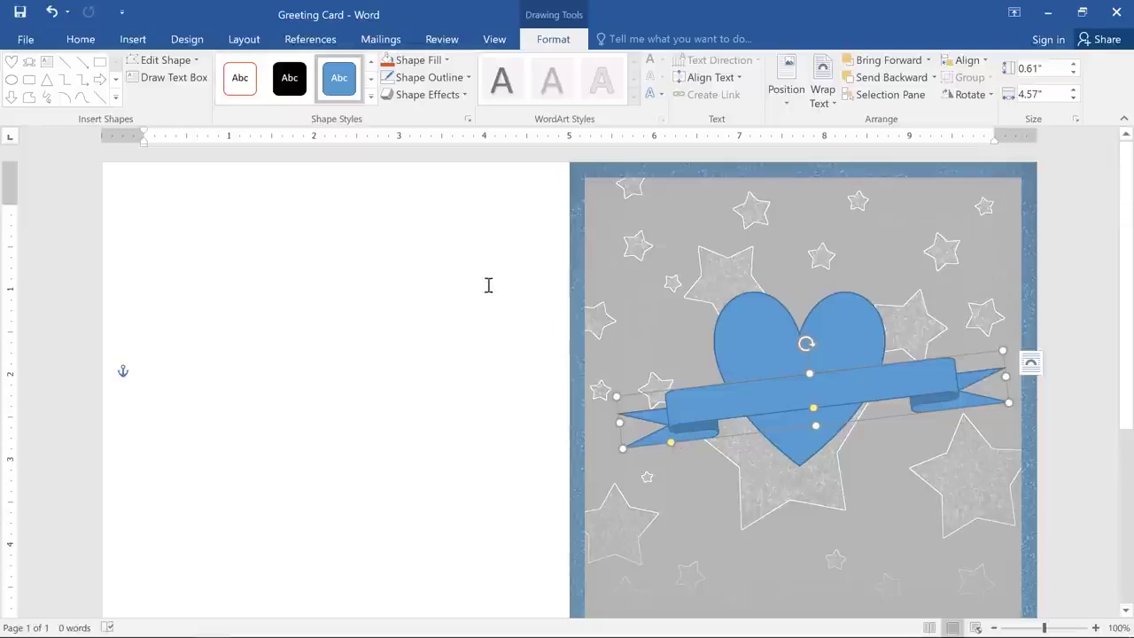
Apply the gold Subtle Effect shape style and a theme-colour outline to the banner.
{"action": "left_click", "coordinate": [371, 100]}
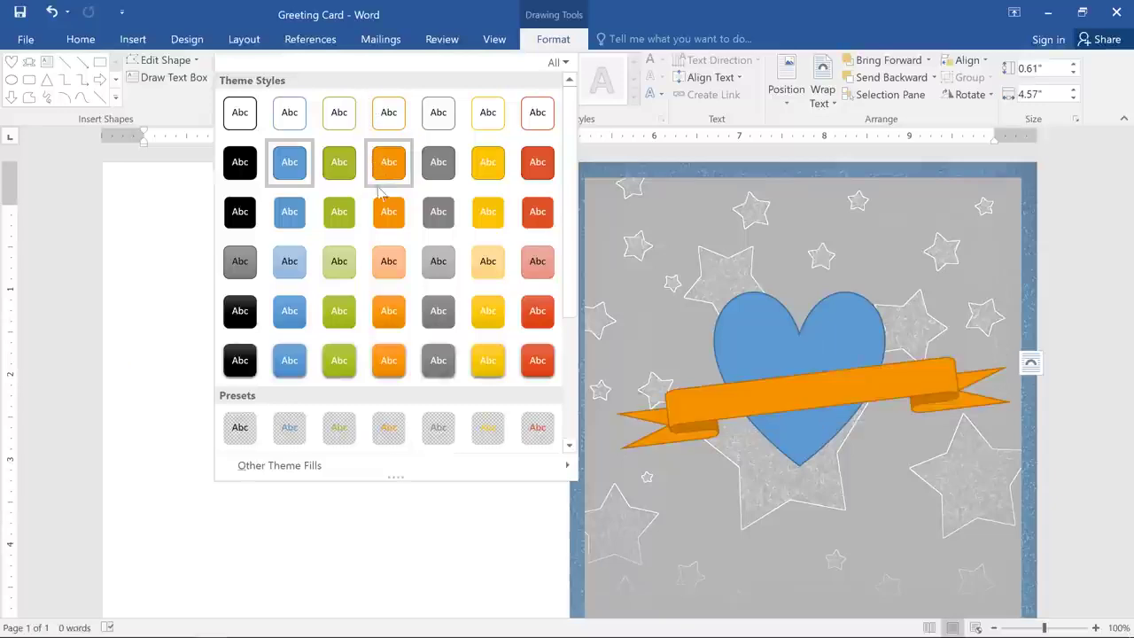
{"action": "left_click", "coordinate": [471, 274]}
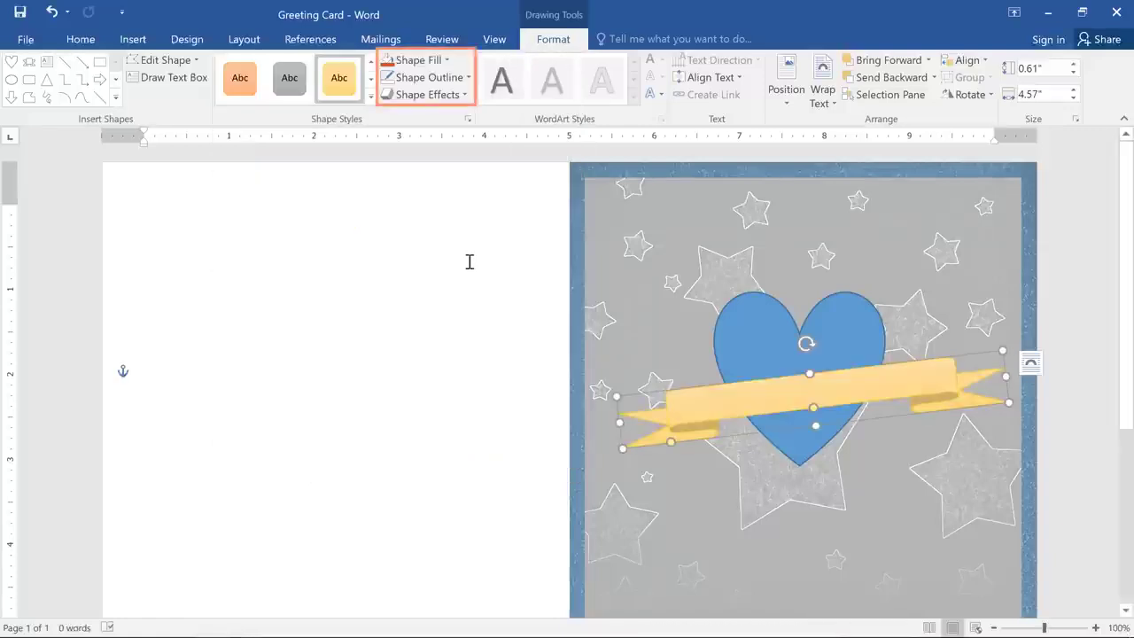
{"action": "left_click", "coordinate": [454, 83]}
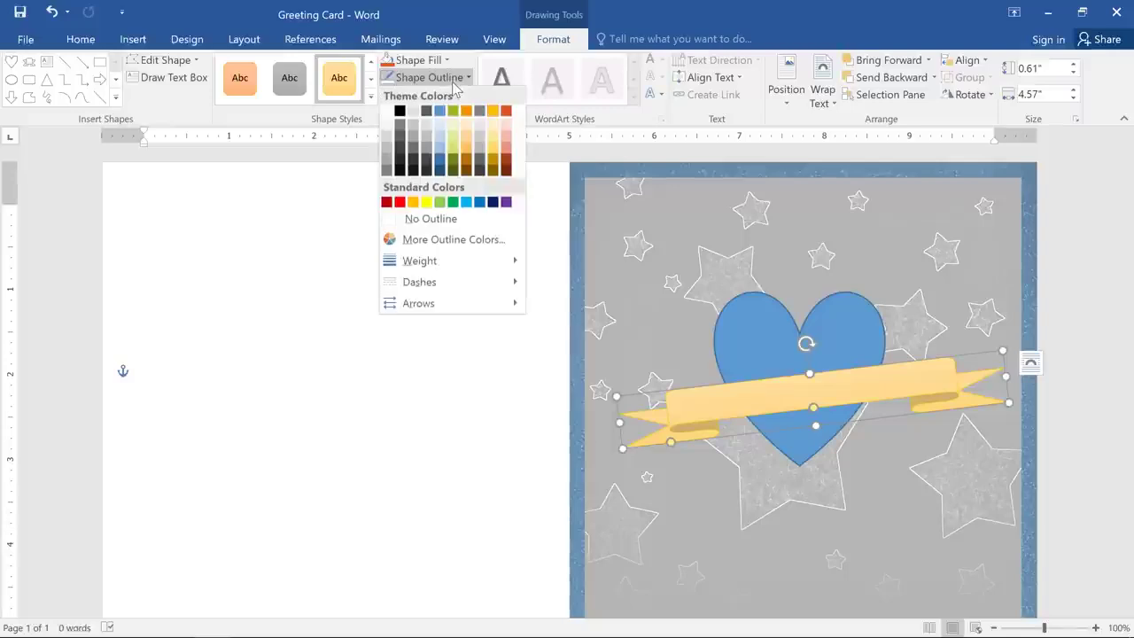
{"action": "left_click", "coordinate": [425, 156]}
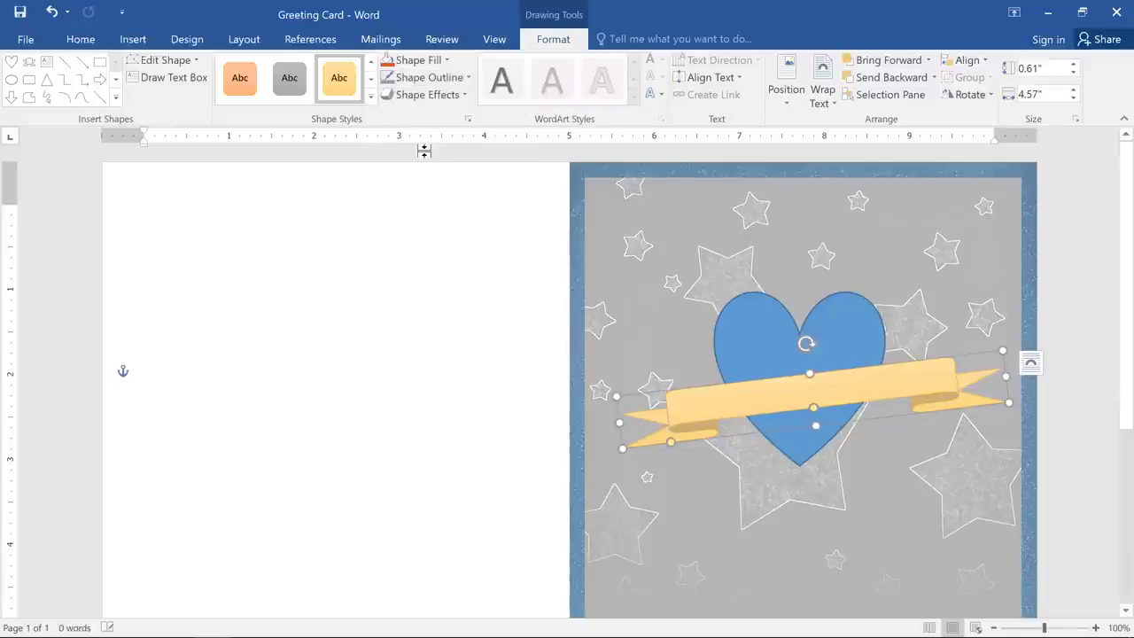
Add the first Outer drop shadow preset to the banner.
{"action": "left_click", "coordinate": [430, 99]}
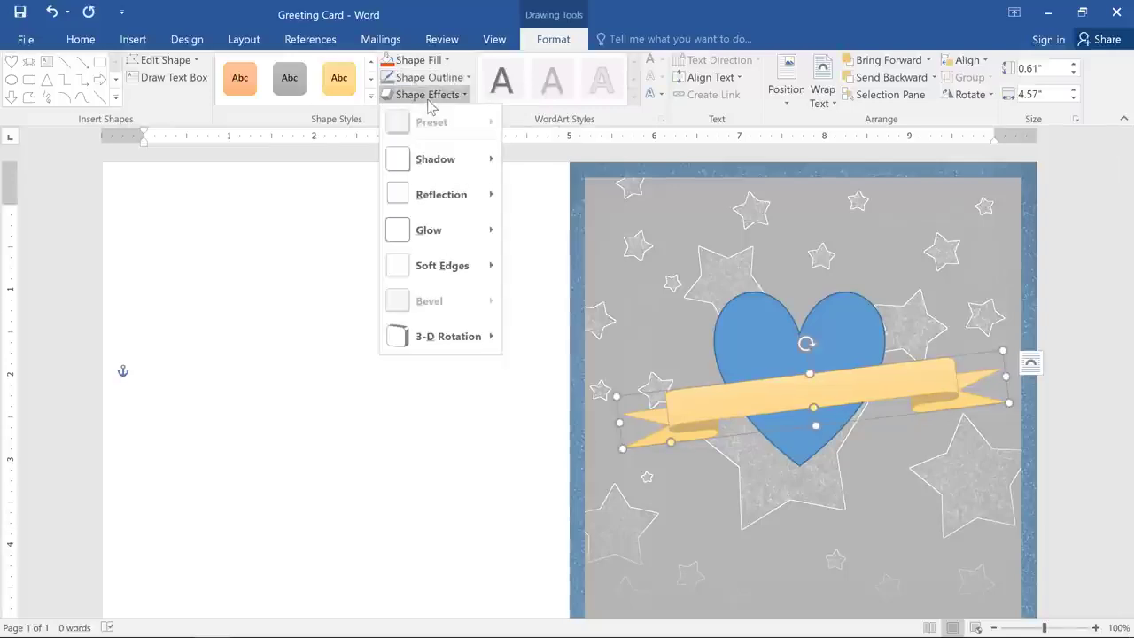
{"action": "mouse_move", "coordinate": [448, 166]}
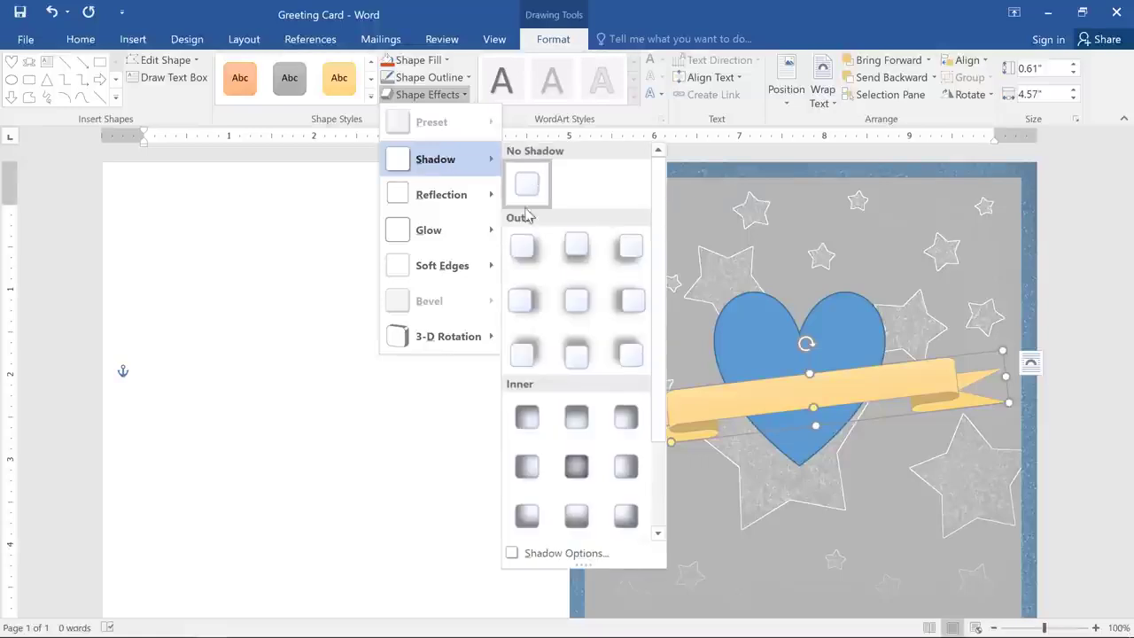
{"action": "left_click", "coordinate": [526, 243]}
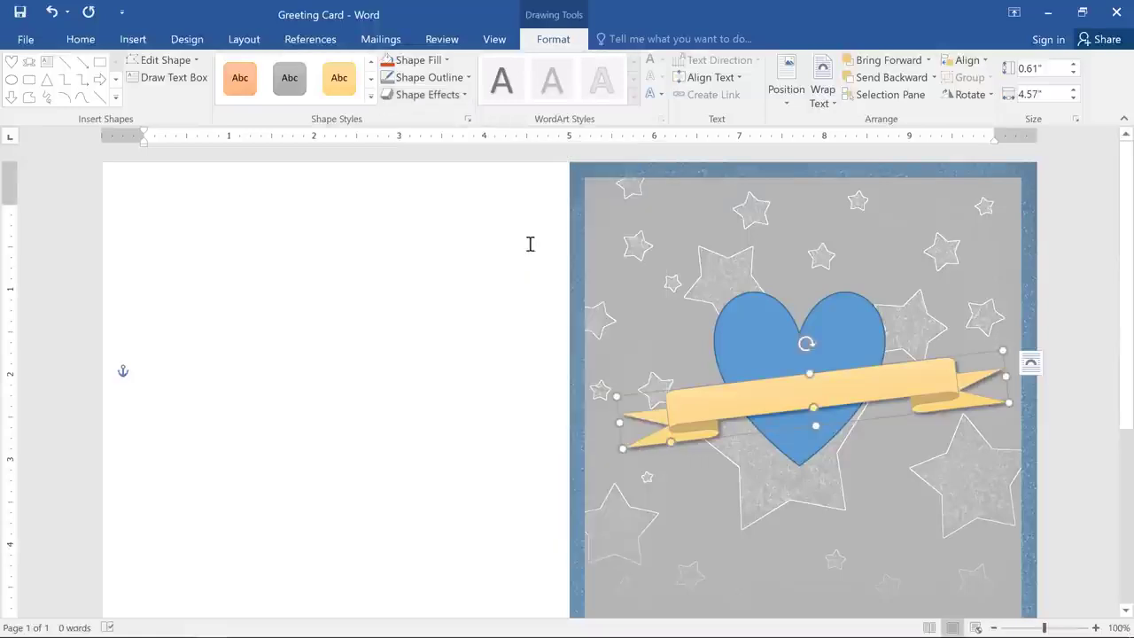
Fill the heart with orange-red and set its outline to No Outline.
{"action": "left_click", "coordinate": [734, 312]}
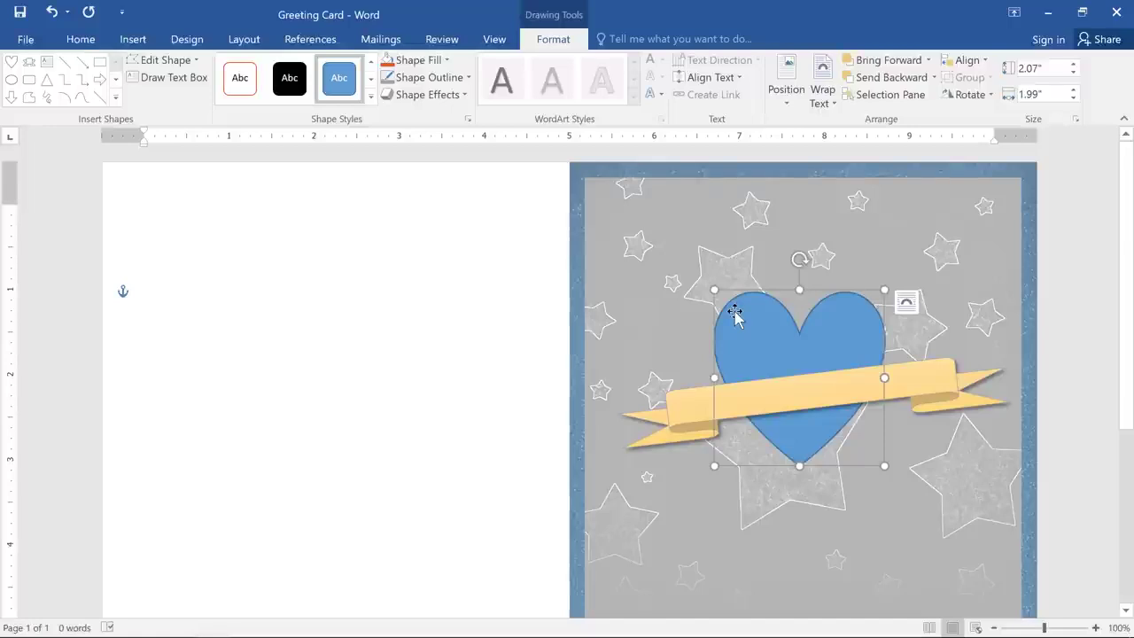
{"action": "left_click", "coordinate": [422, 60]}
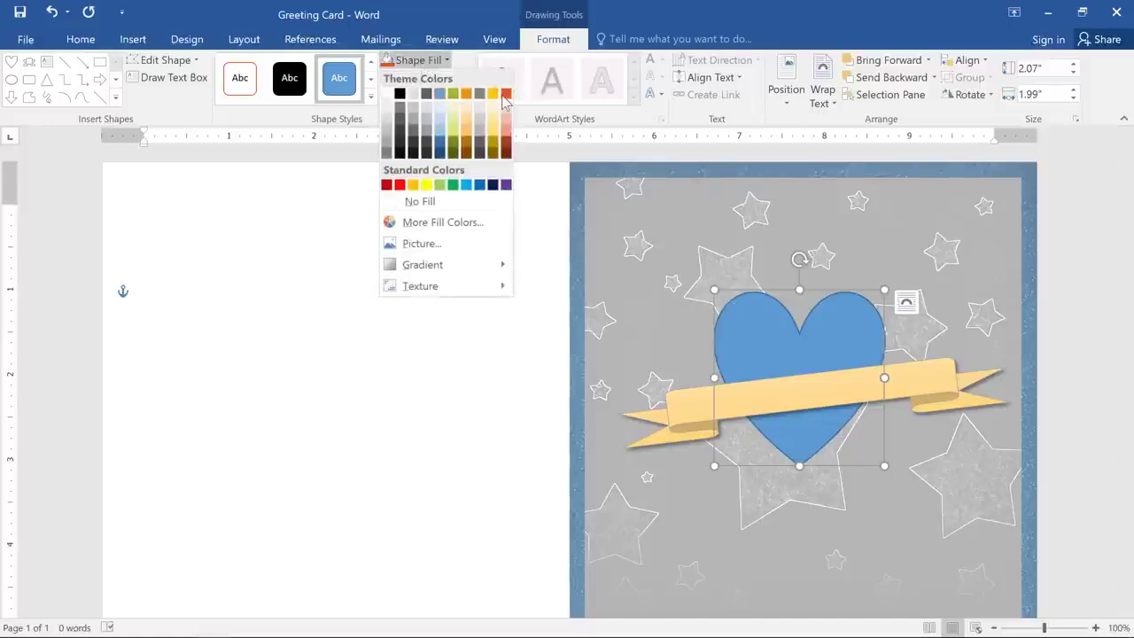
{"action": "left_click", "coordinate": [505, 93]}
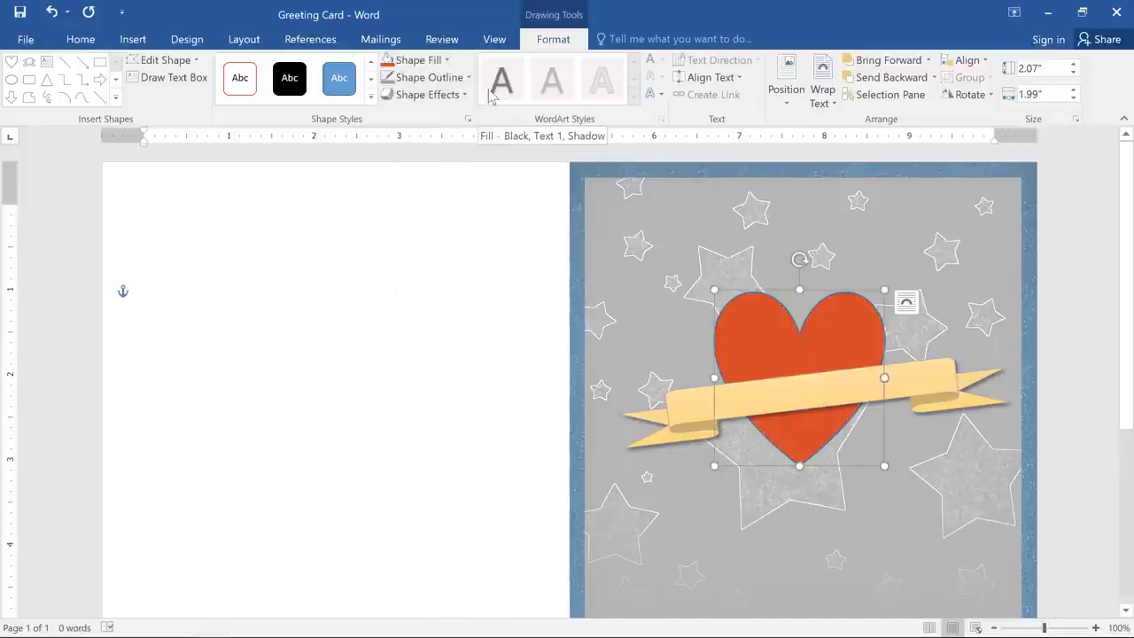
{"action": "left_click", "coordinate": [463, 78]}
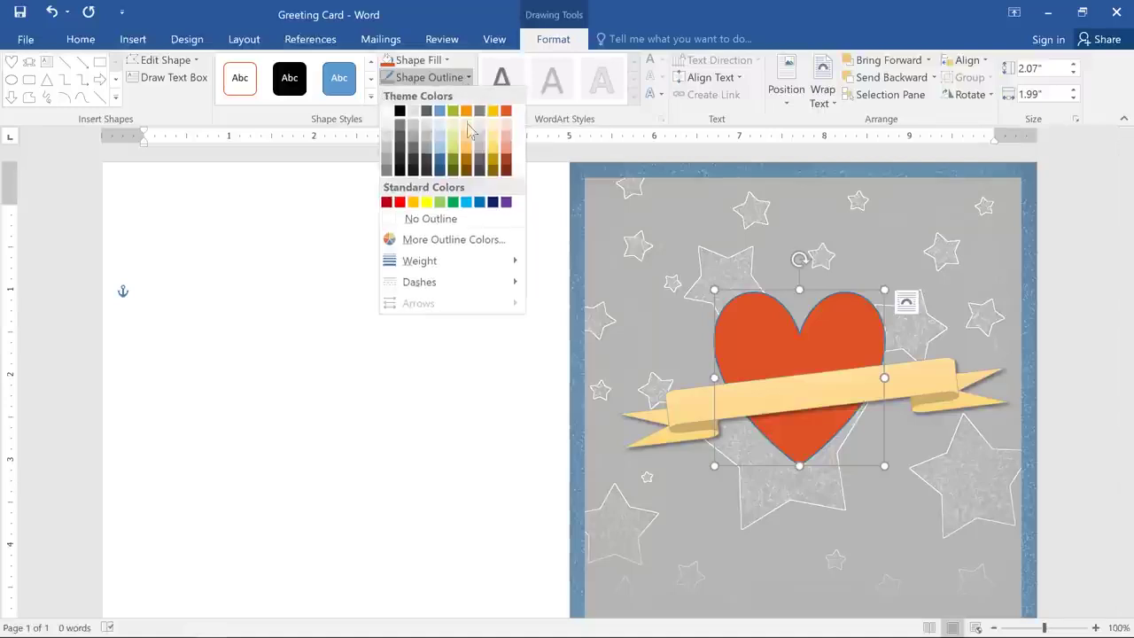
{"action": "left_click", "coordinate": [431, 219]}
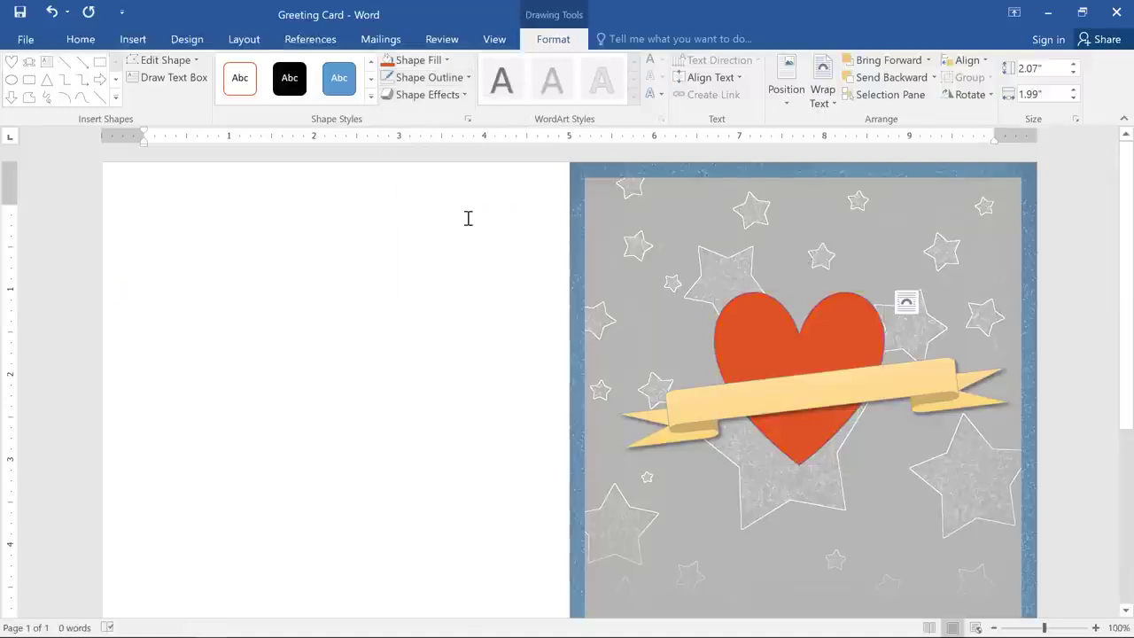
Give the heart the first Bevel preset for a raised edge.
{"action": "left_click", "coordinate": [459, 96]}
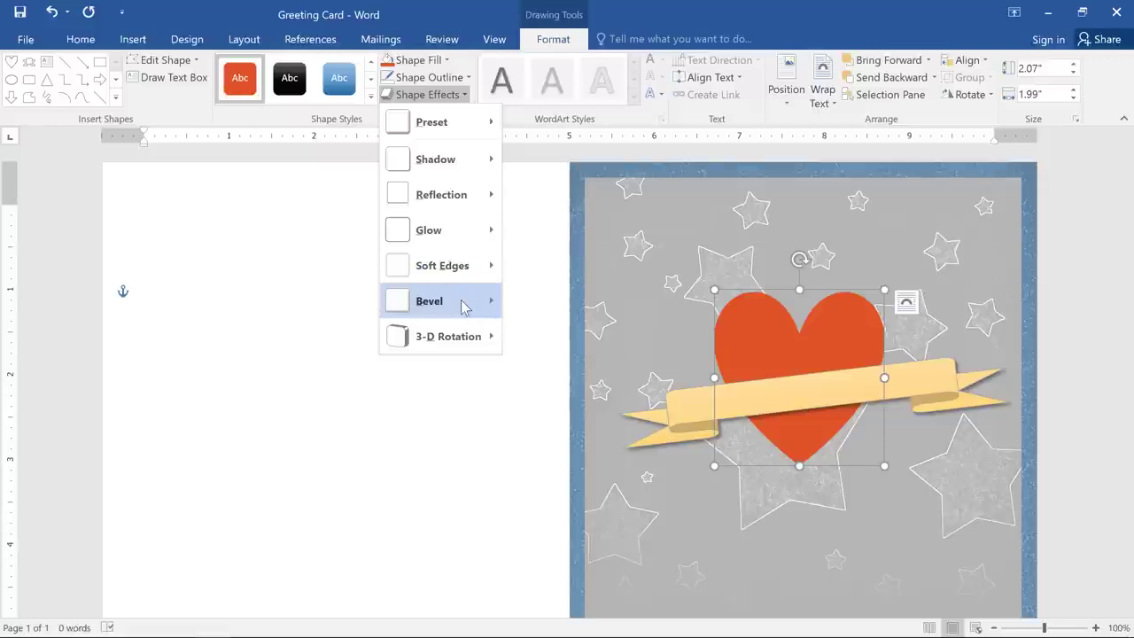
{"action": "mouse_move", "coordinate": [467, 305]}
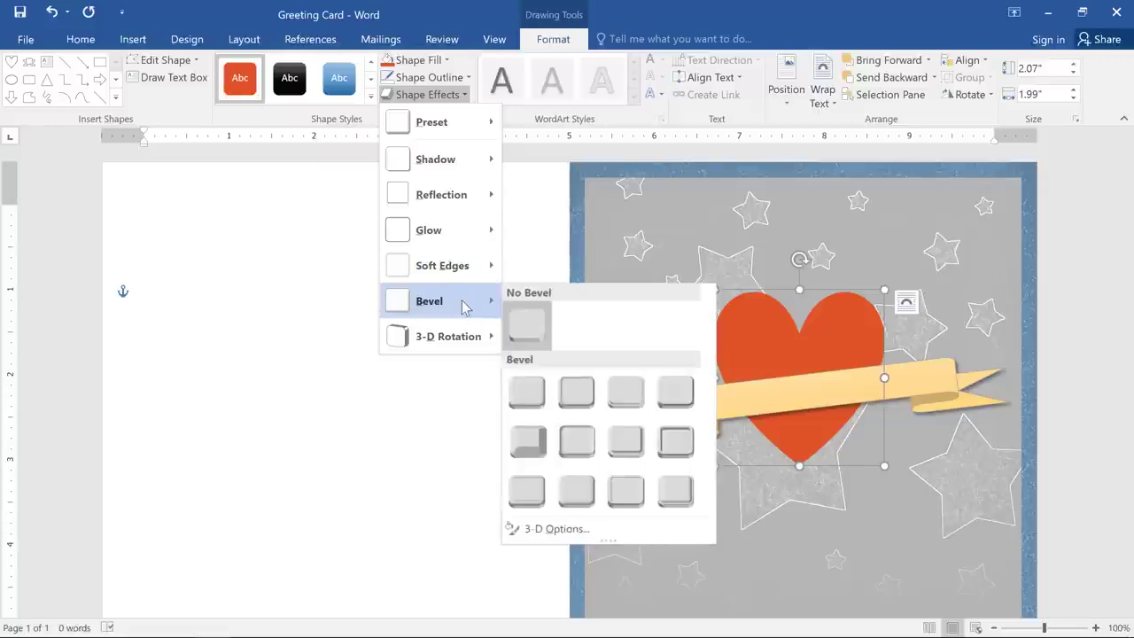
{"action": "left_click", "coordinate": [515, 377]}
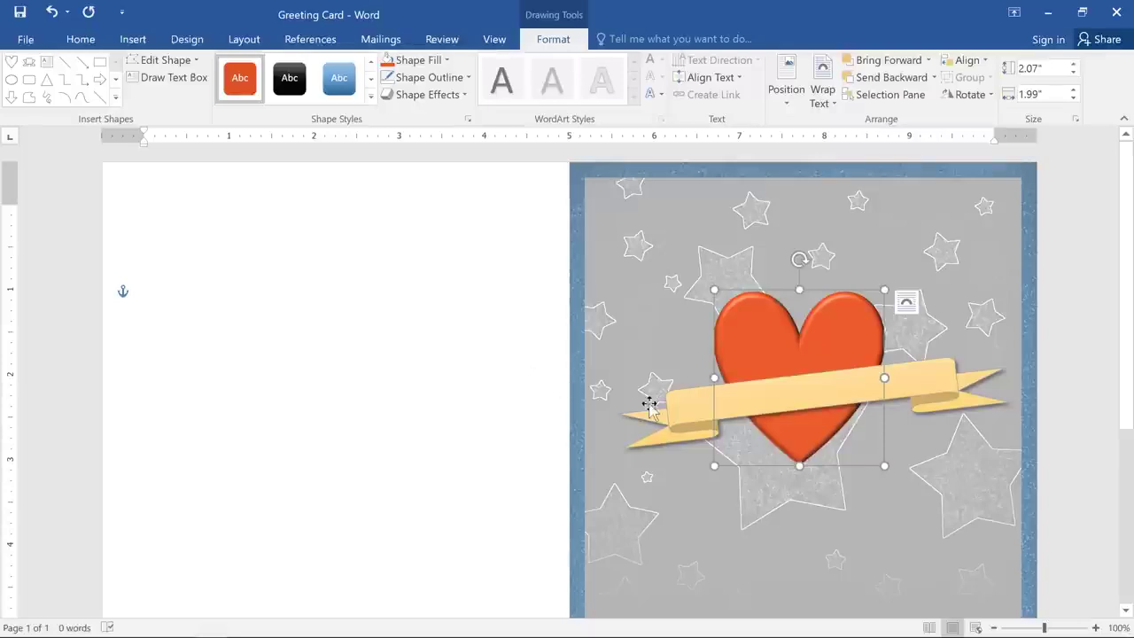
Change the banner to another Stars and Banners ribbon, reposition it, and reshape its raised centre panel.
{"action": "left_click", "coordinate": [680, 408]}
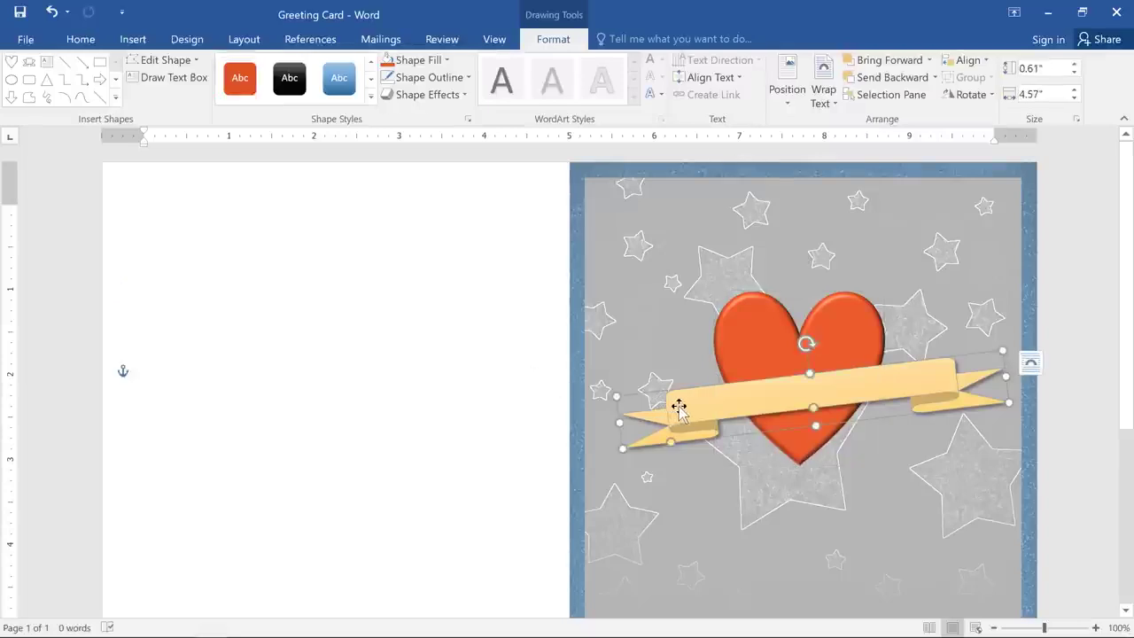
{"action": "left_click", "coordinate": [178, 62]}
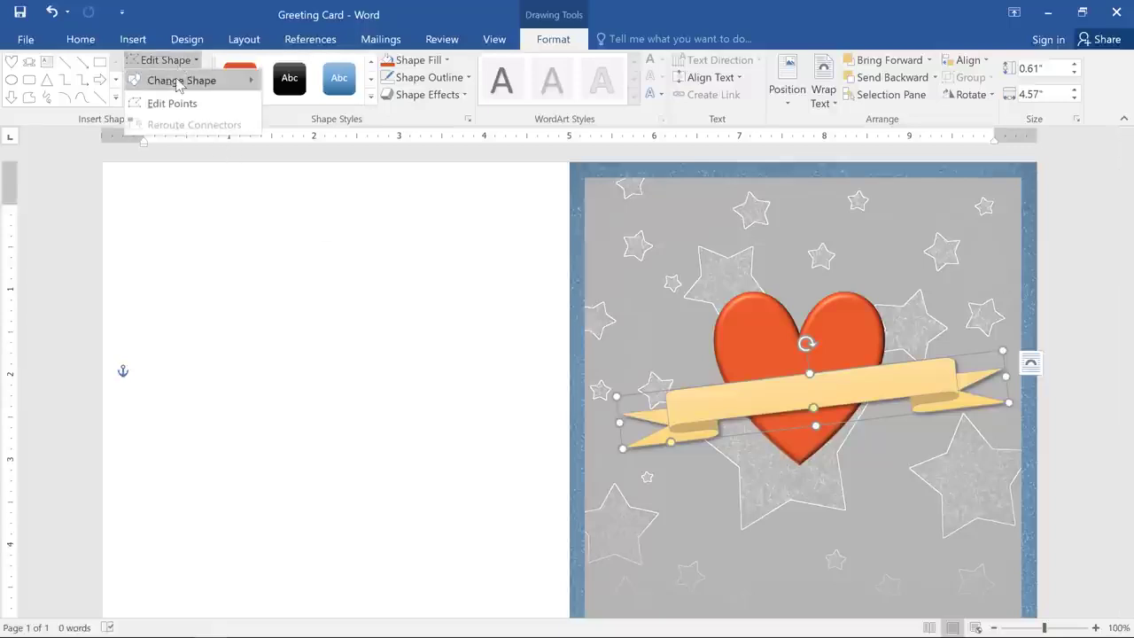
{"action": "mouse_move", "coordinate": [179, 84]}
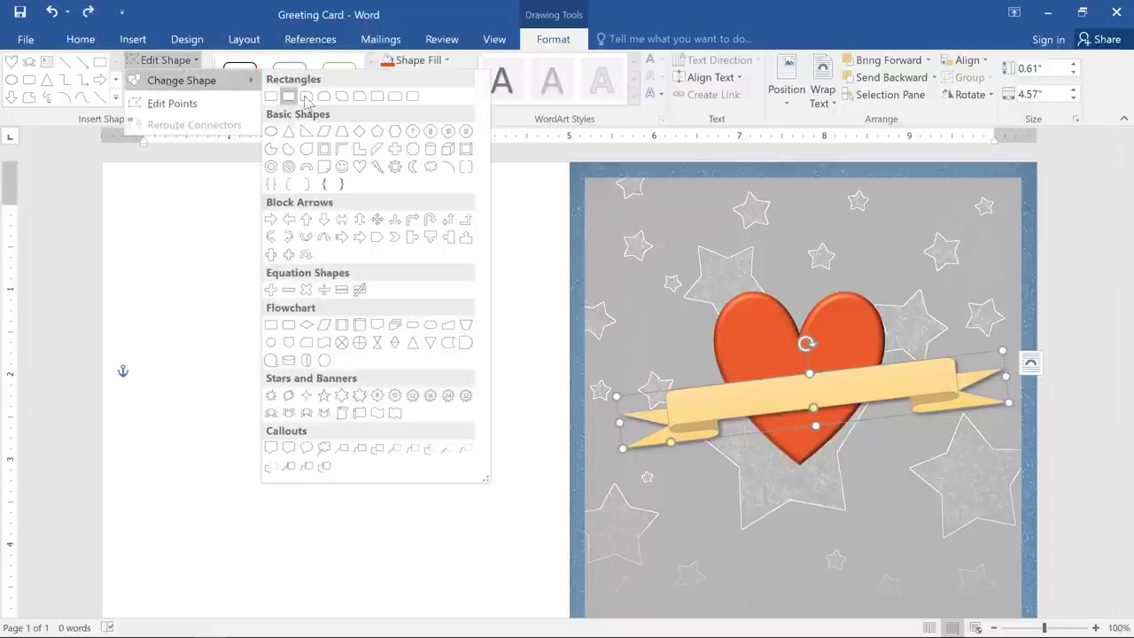
{"action": "left_click", "coordinate": [306, 413]}
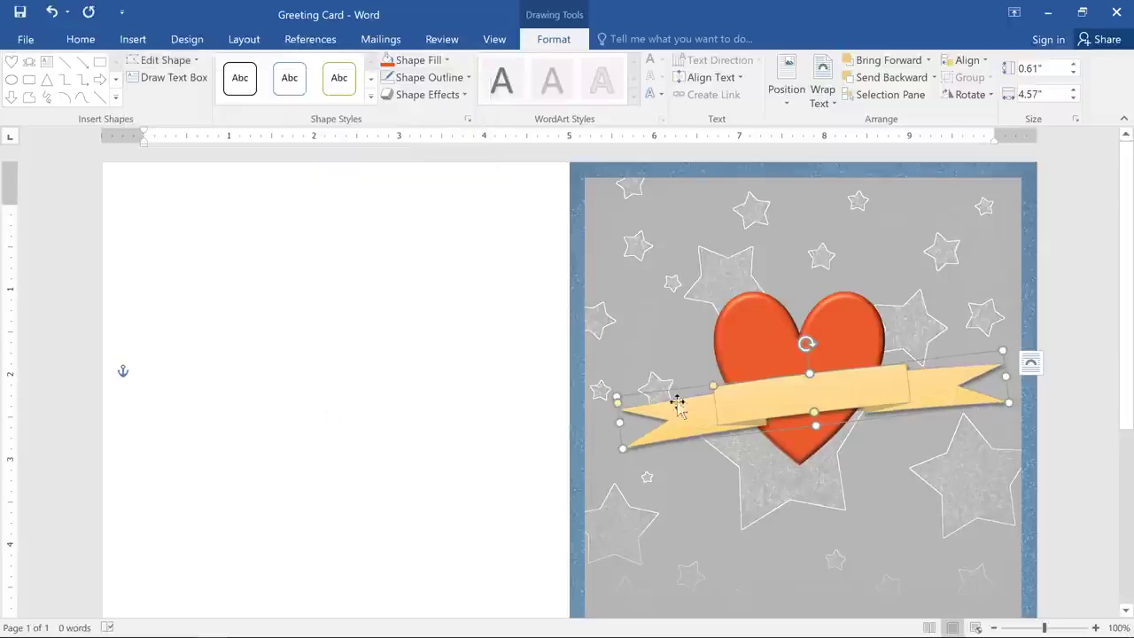
{"action": "left_click_drag", "start_coordinate": [699, 394], "coordinate": [693, 398]}
{"action": "left_click_drag", "start_coordinate": [815, 417], "coordinate": [817, 372]}
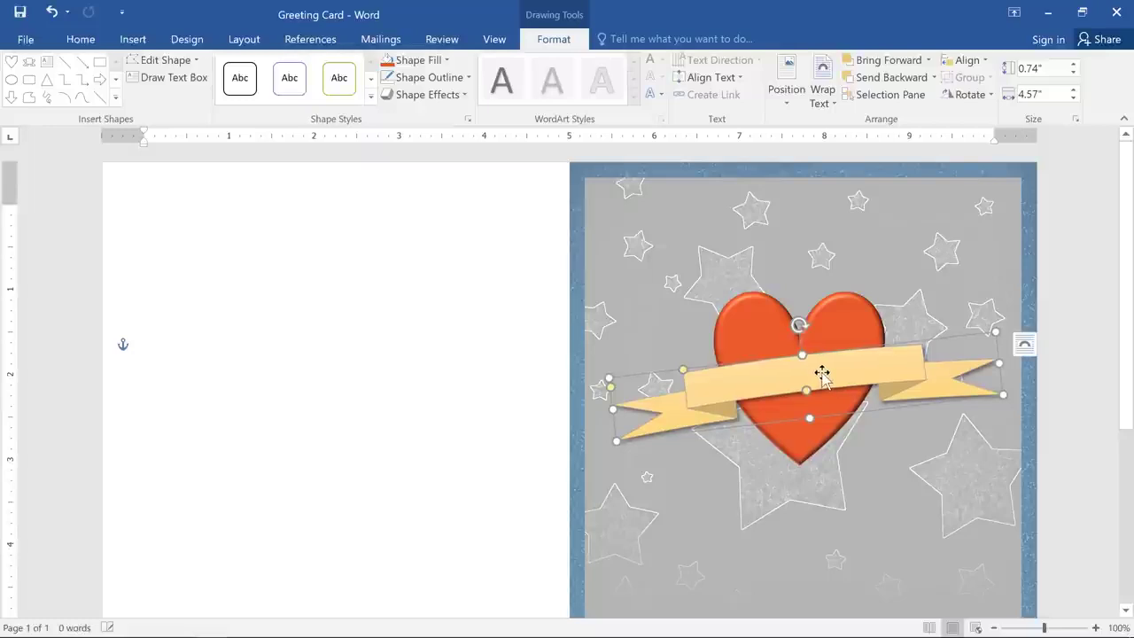
Type 'Happy Mother's Day!' on the banner and set it in Rage Italic at size 12.
{"action": "type", "text": "Happy"}
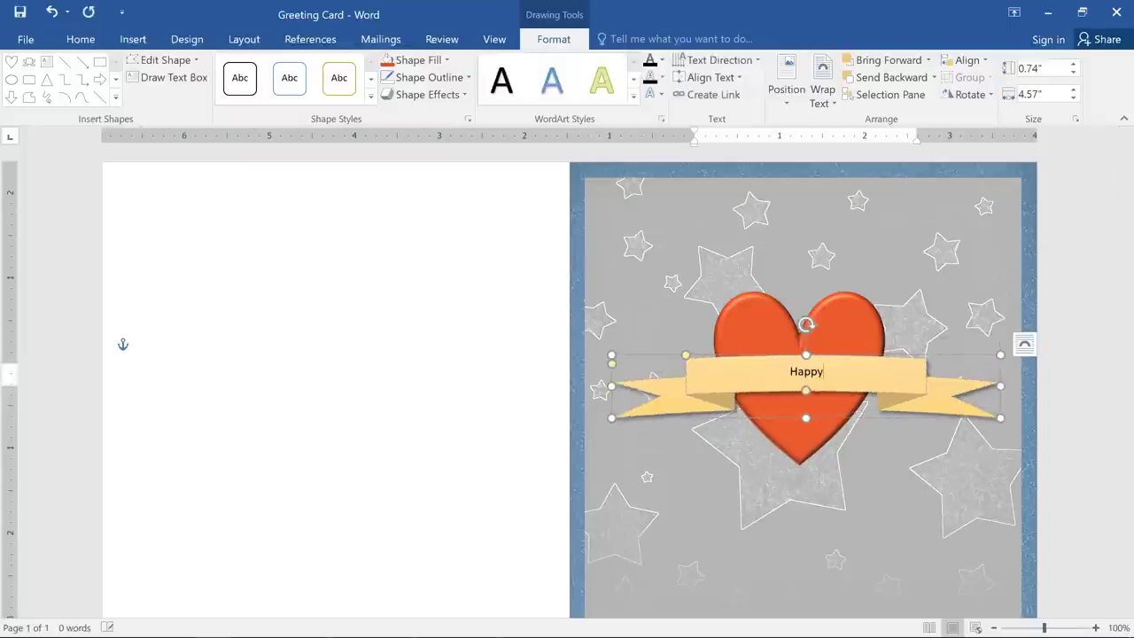
{"action": "type", "text": " Mother's Day"}
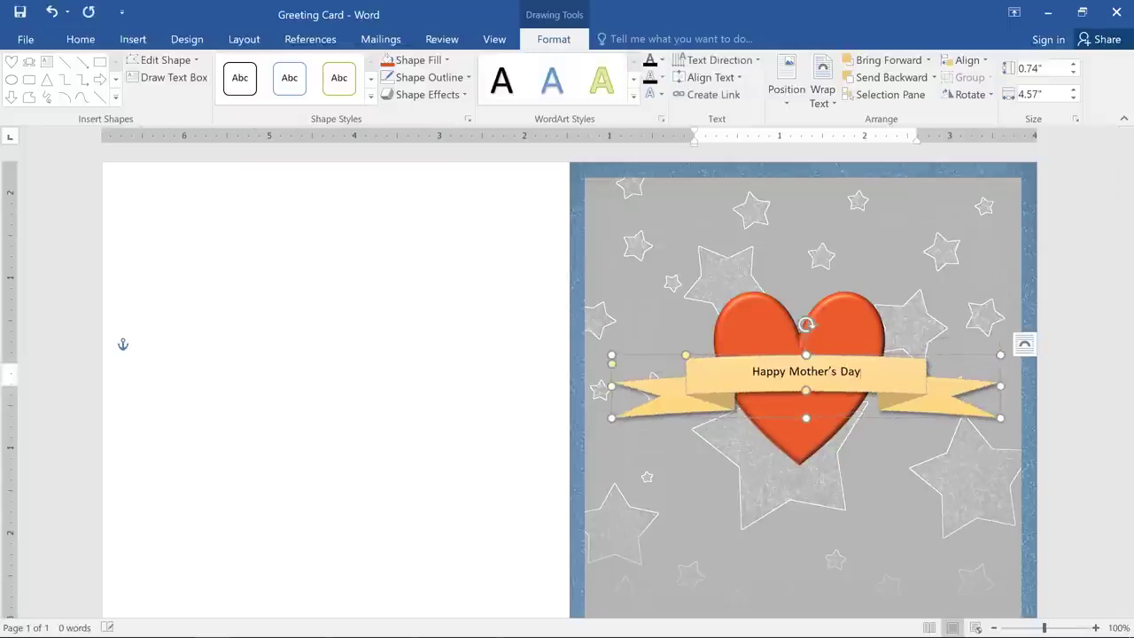
{"action": "type", "text": "!"}
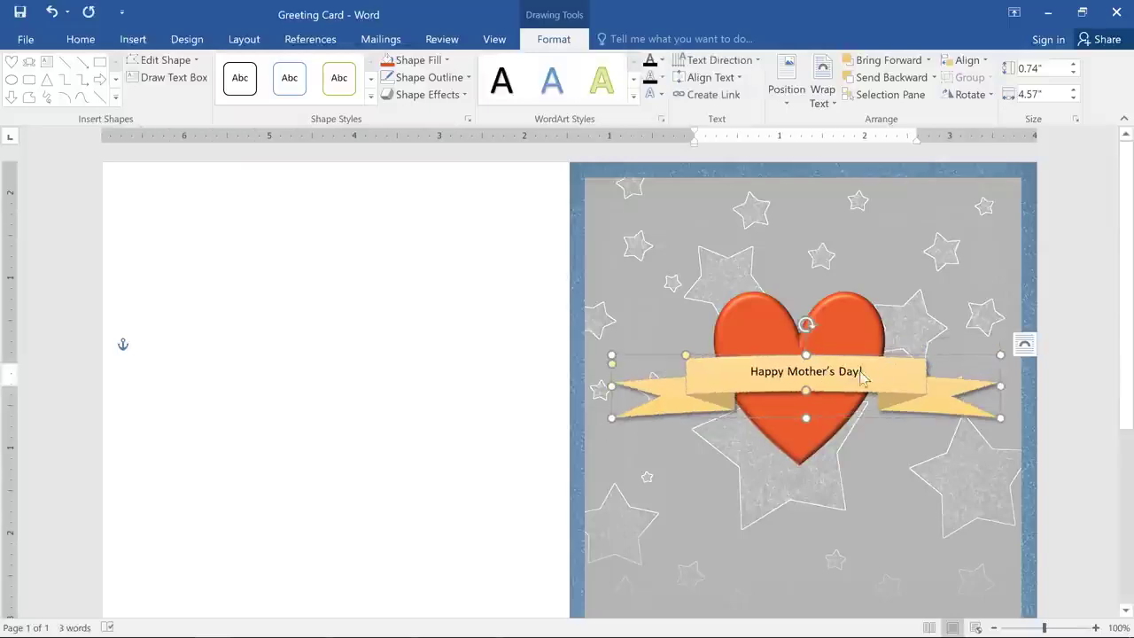
{"action": "left_click_drag", "start_coordinate": [864, 372], "coordinate": [744, 373]}
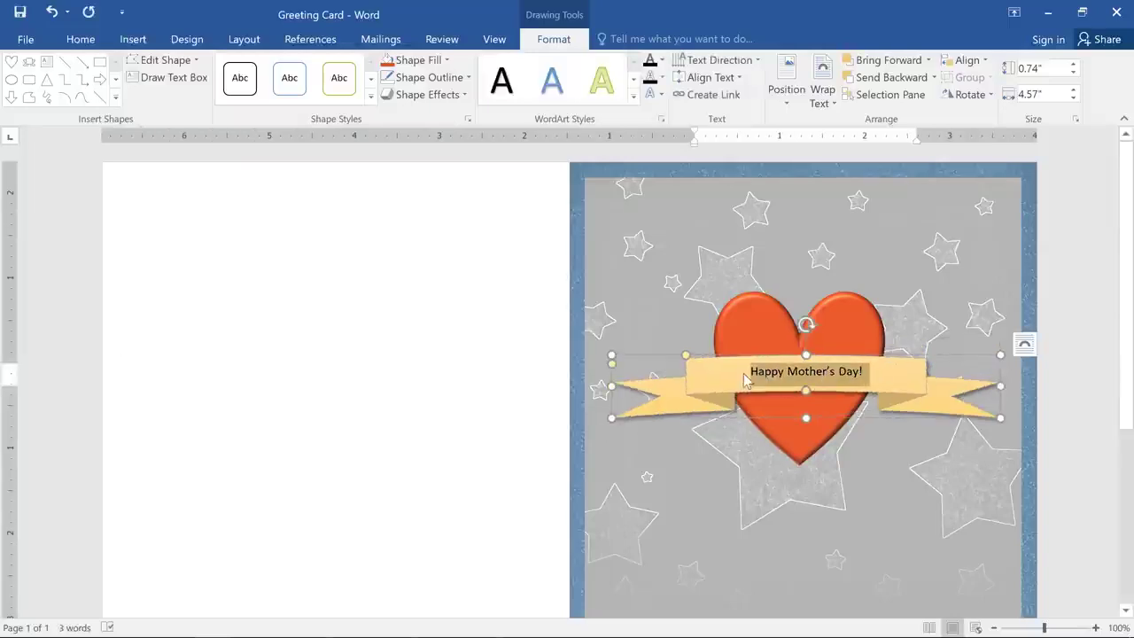
{"action": "left_click", "coordinate": [82, 41]}
{"action": "left_click", "coordinate": [193, 67]}
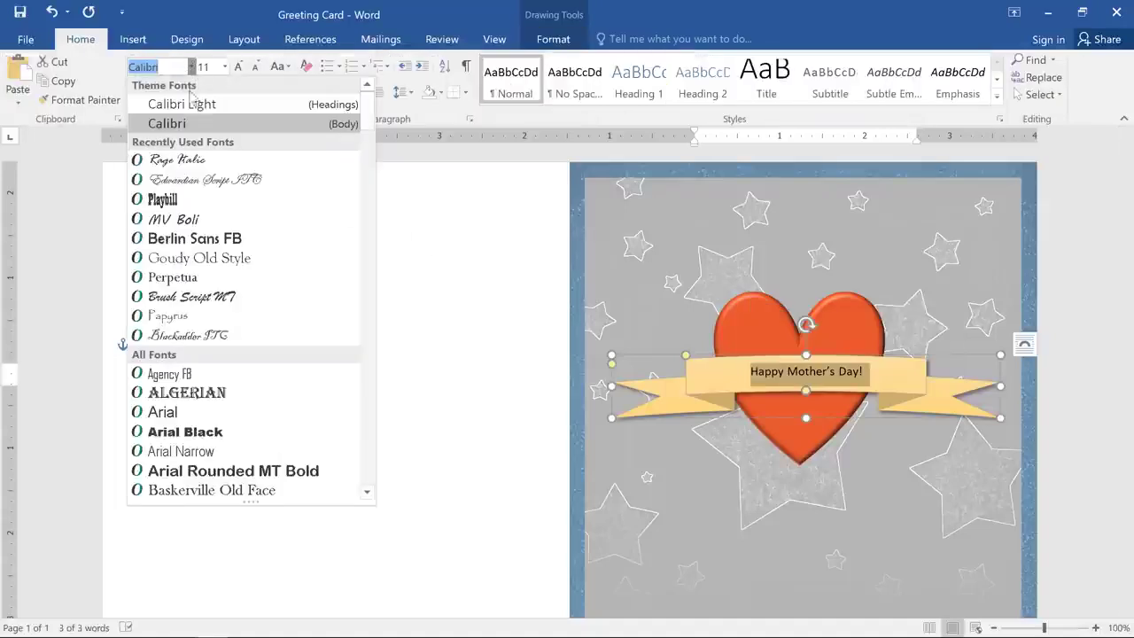
{"action": "left_click", "coordinate": [195, 159]}
{"action": "left_click", "coordinate": [239, 68]}
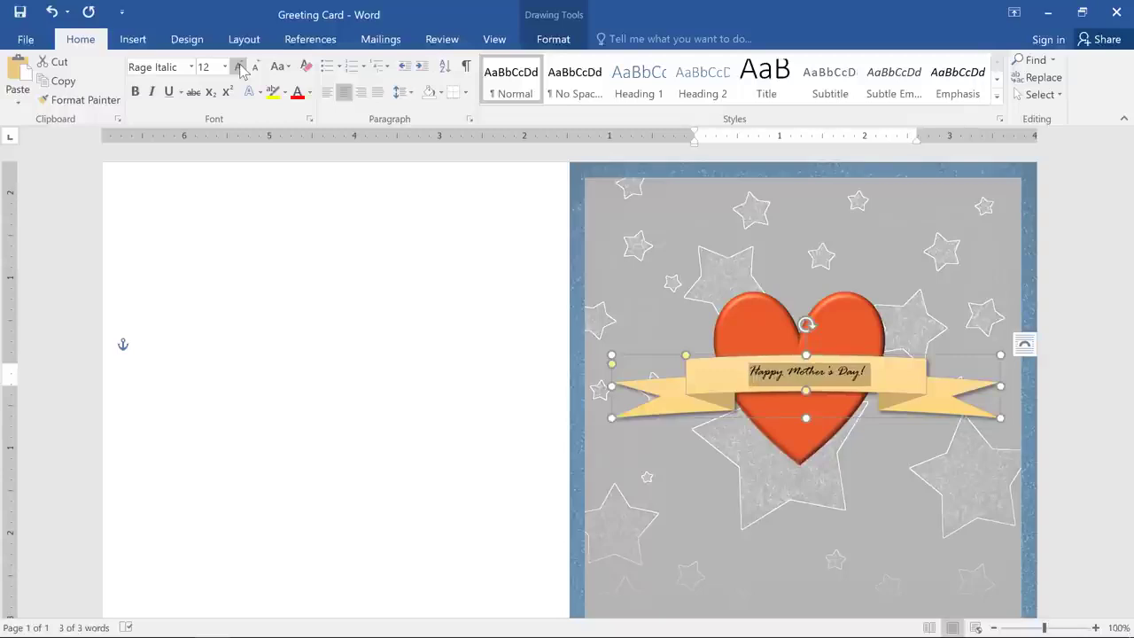
{"action": "left_click", "coordinate": [304, 316]}
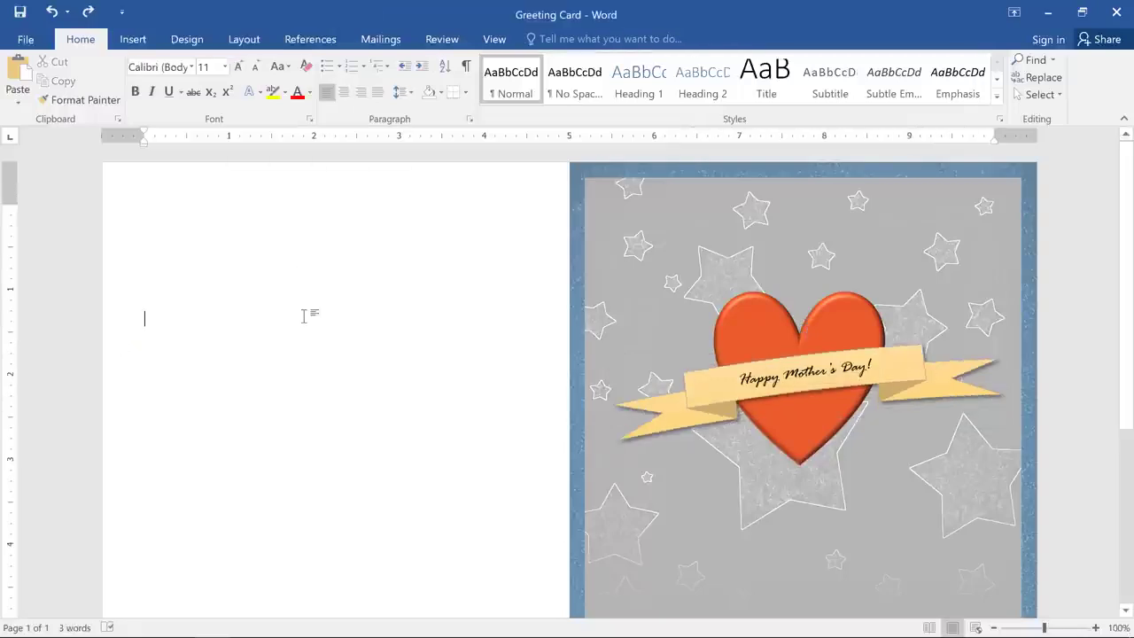